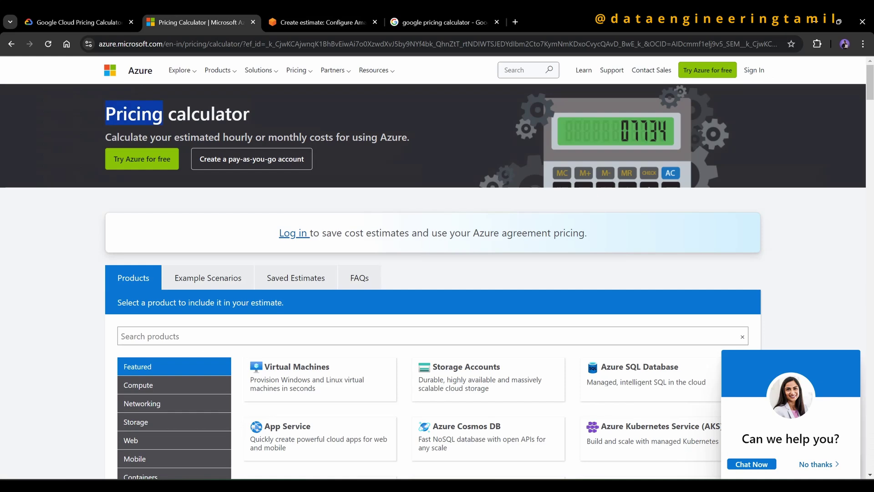
Glance at the $116.75/month Google Cloud estimate, then return to the 'google pricing calculator' search results
click(73, 18)
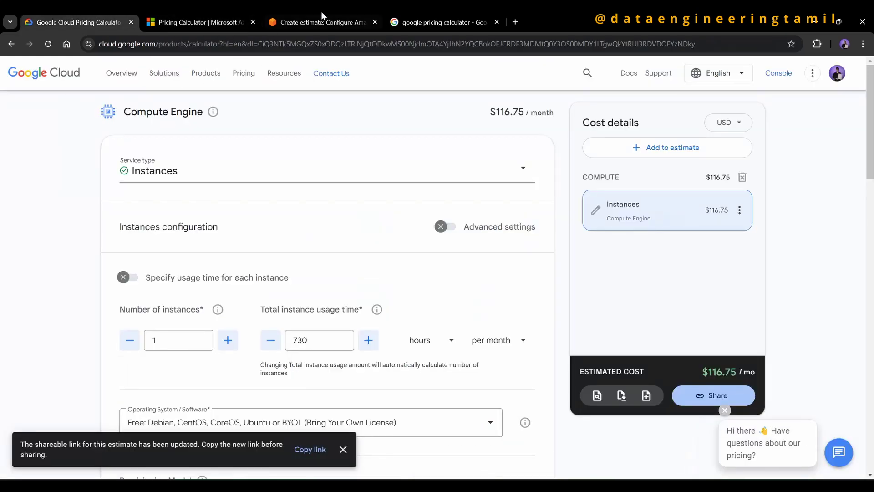
click(414, 19)
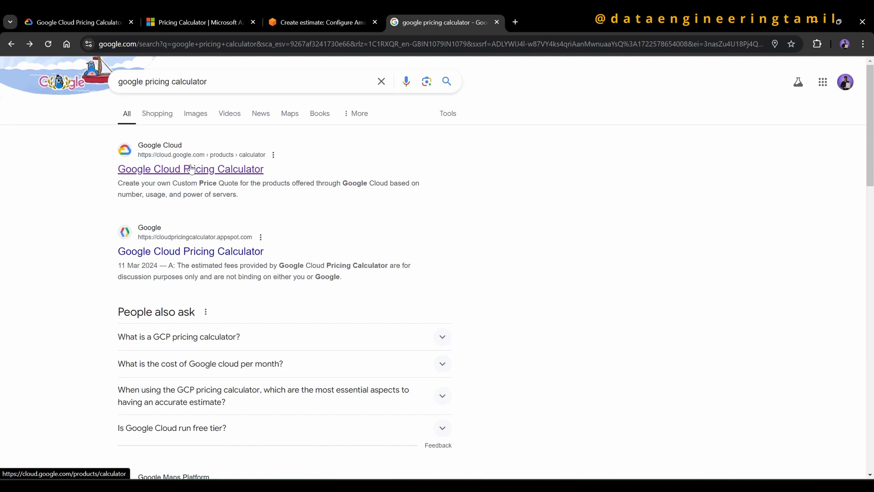
Open Google Cloud Pricing Calculator from the results and add a Compute Engine instance ($138.70/month)
click(173, 173)
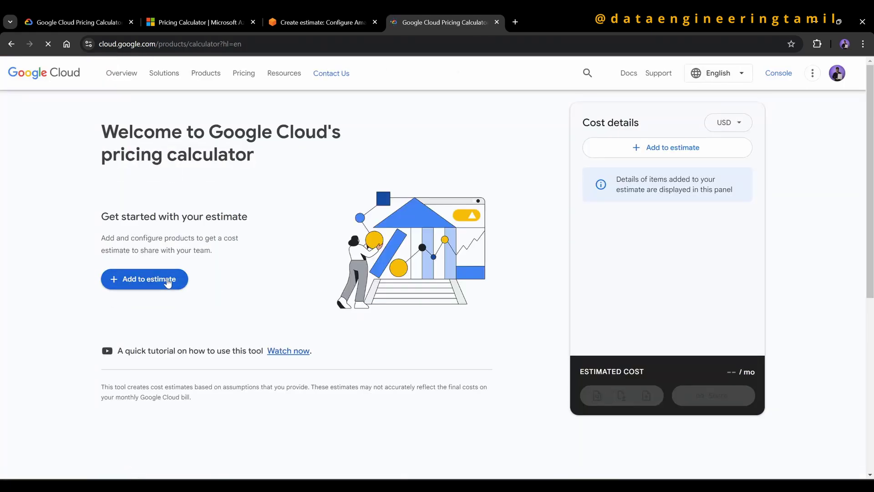
click(154, 286)
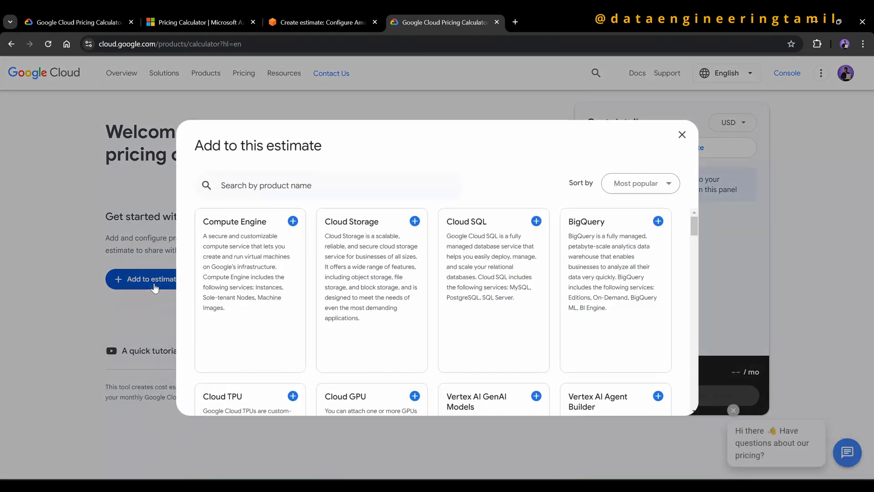
scroll(451, 255, down, 7)
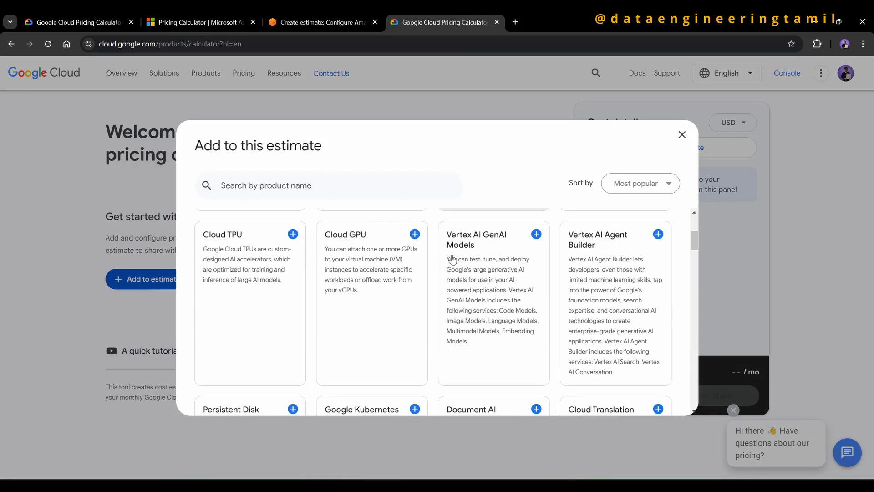
scroll(452, 258, down, 5)
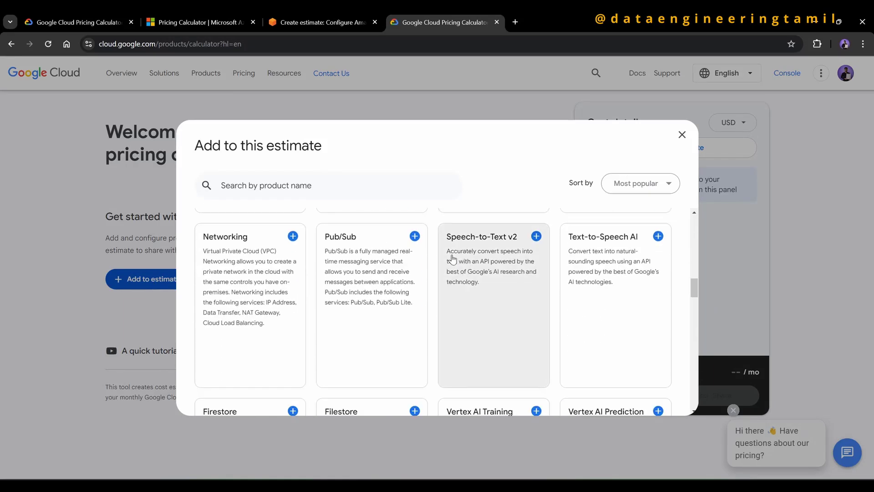
scroll(452, 258, up, 8)
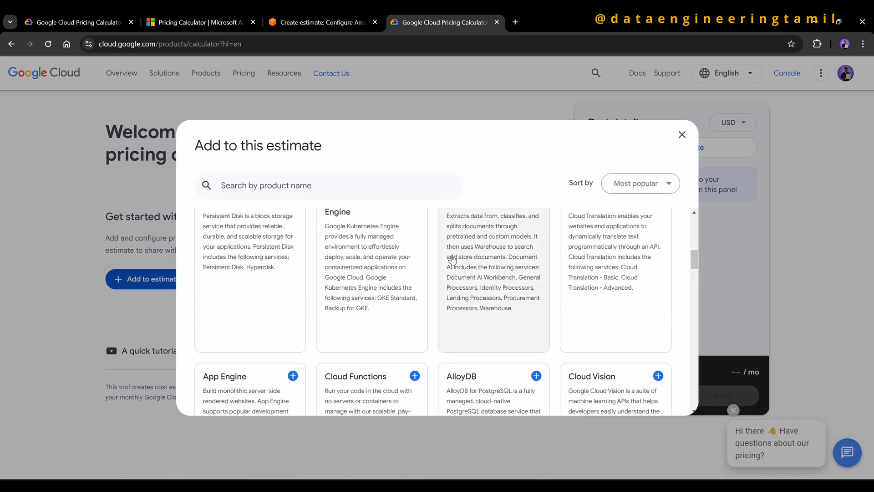
scroll(440, 293, up, 5)
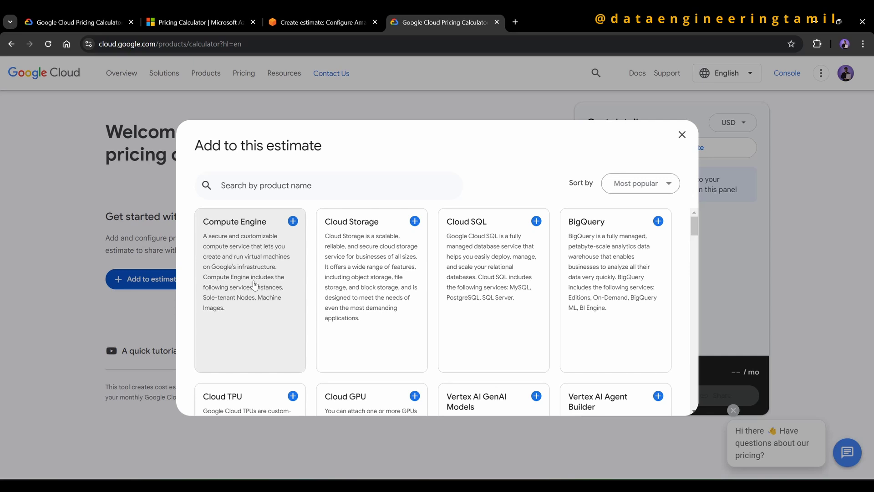
click(246, 237)
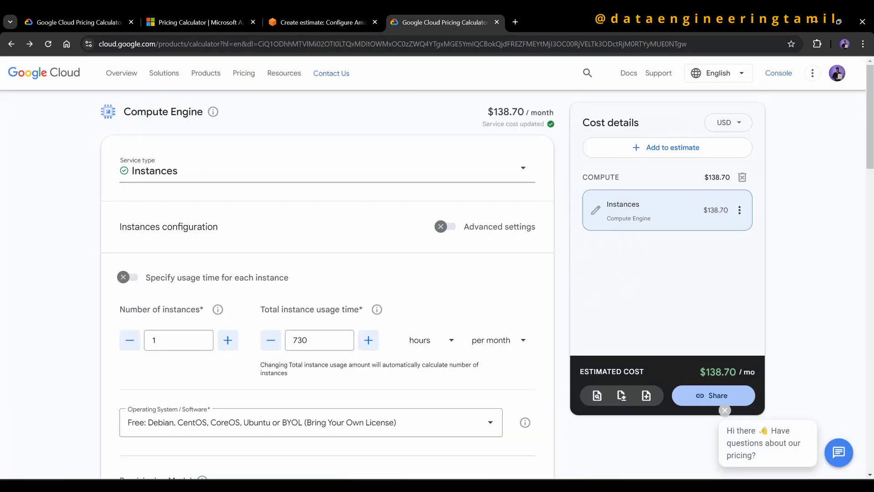
Close the duplicate calculator tab and go back to the original $116.75/month Compute Engine estimate
click(496, 22)
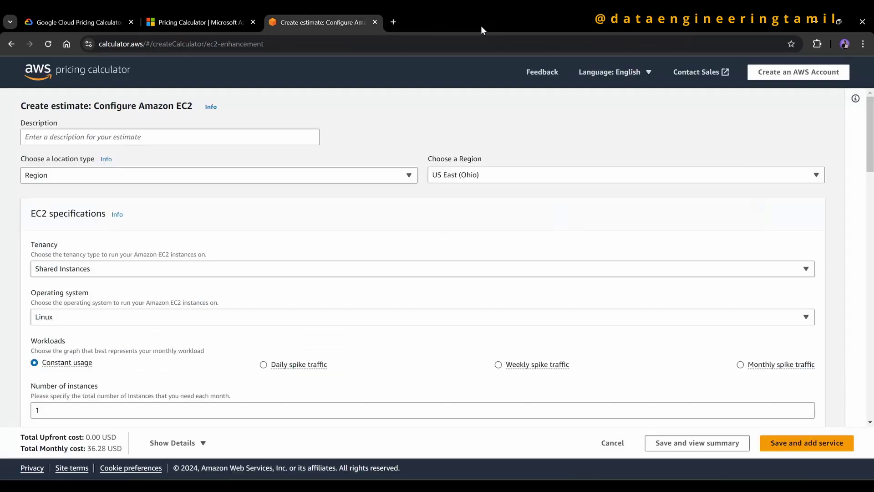
click(76, 22)
scroll(93, 230, down, 3)
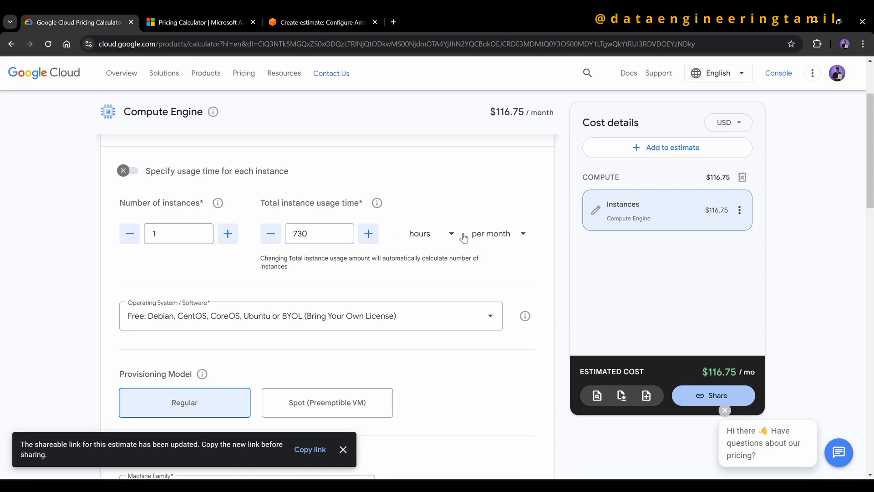
Set the N4 machine's vCPU count to 2
scroll(421, 267, down, 2)
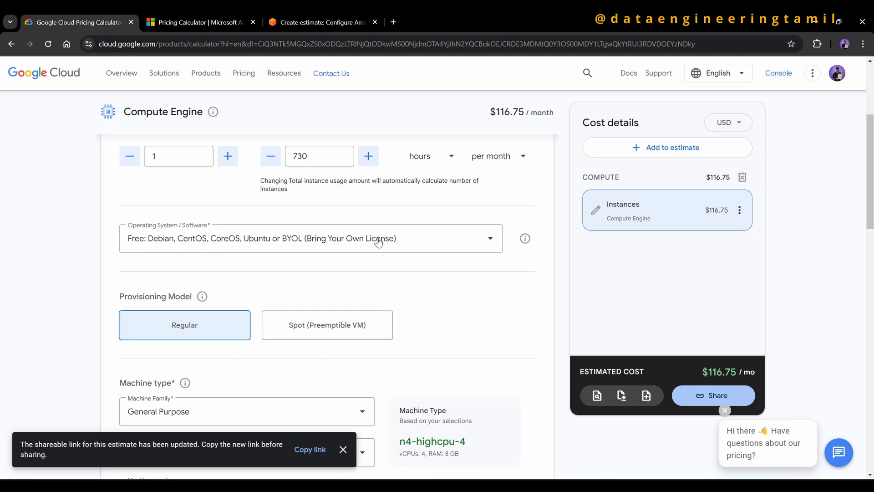
scroll(362, 251, down, 2)
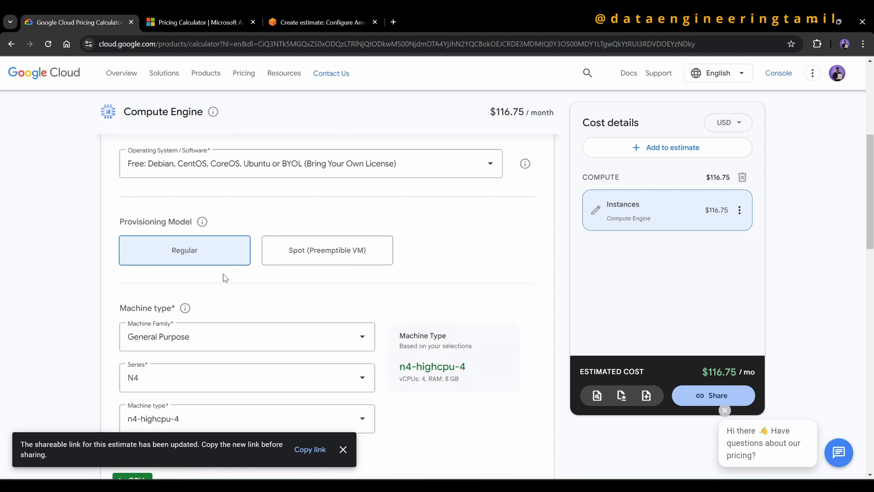
scroll(225, 277, down, 3)
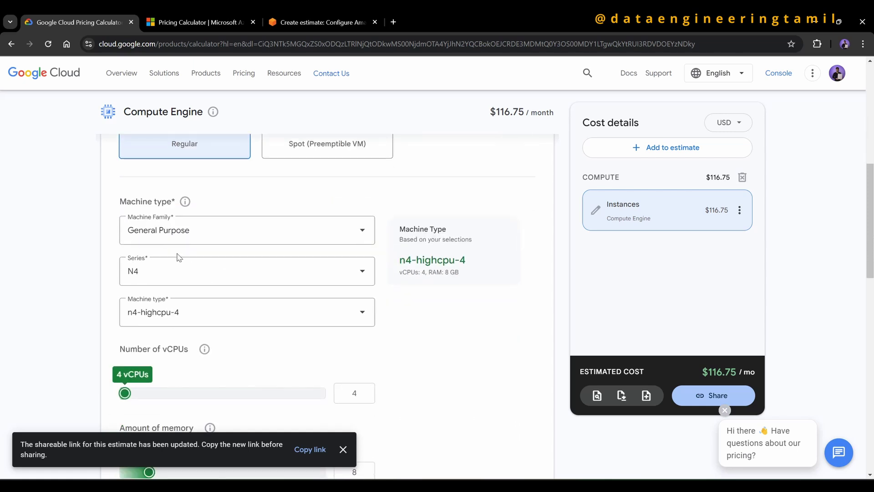
scroll(179, 257, down, 1)
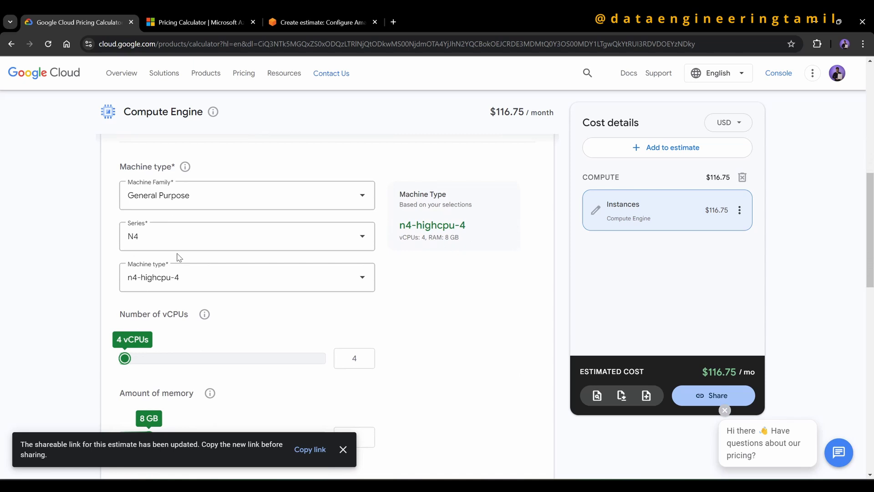
scroll(179, 257, down, 1)
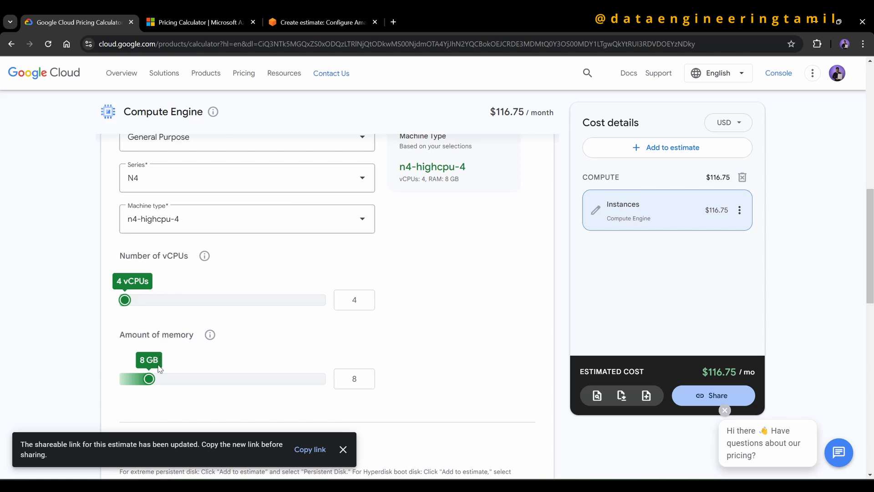
scroll(179, 341, up, 1)
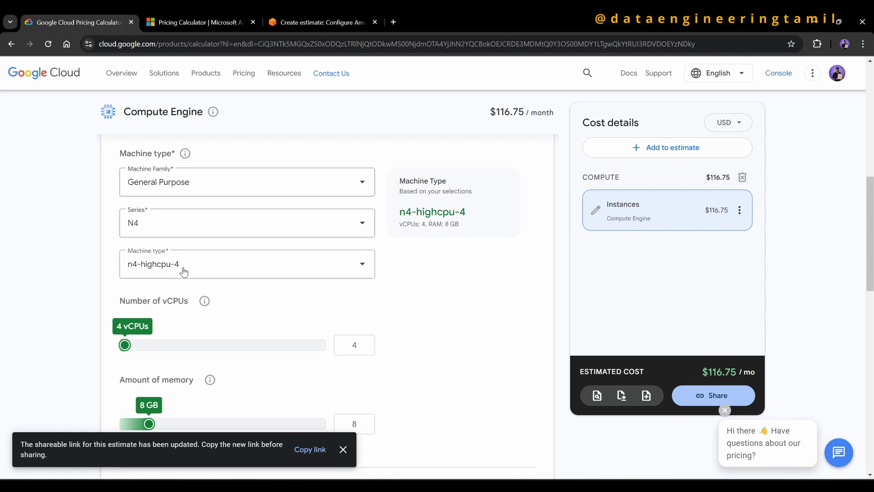
scroll(183, 272, down, 1)
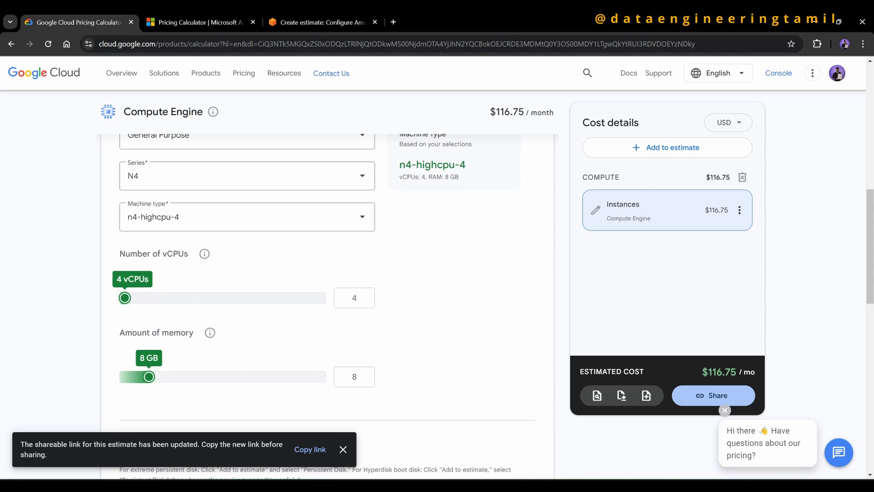
double_click(354, 298)
text(22)
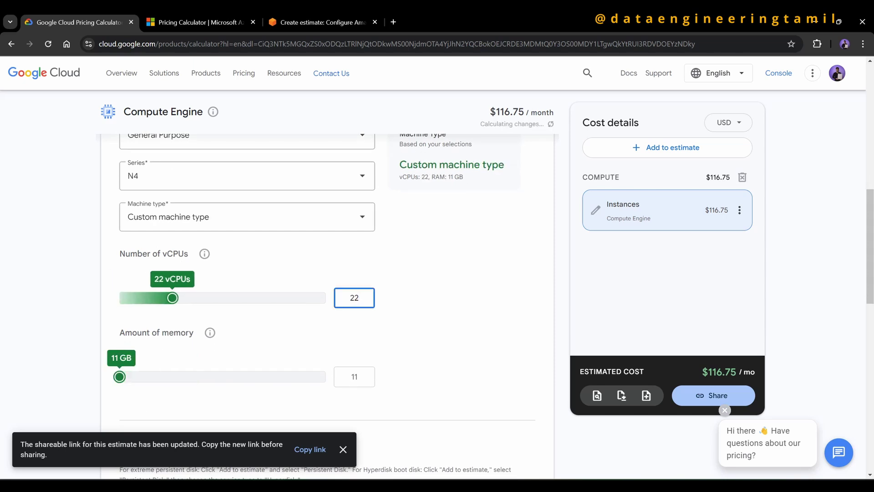
key(BackSpace)
key(BackSpace)
text(2)
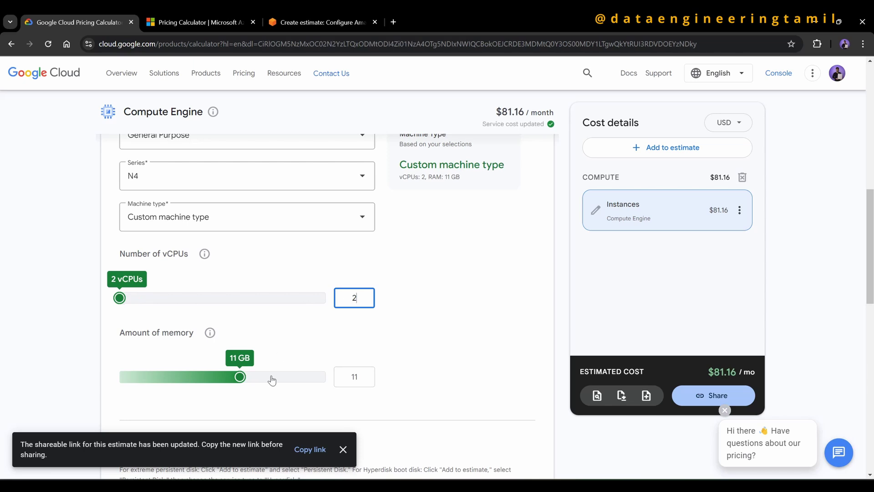
Change memory from 11 GB to 8 GB, making it n4-standard-2 at $69.18/month
click(342, 385)
key(BackSpace)
key(BackSpace)
text(8)
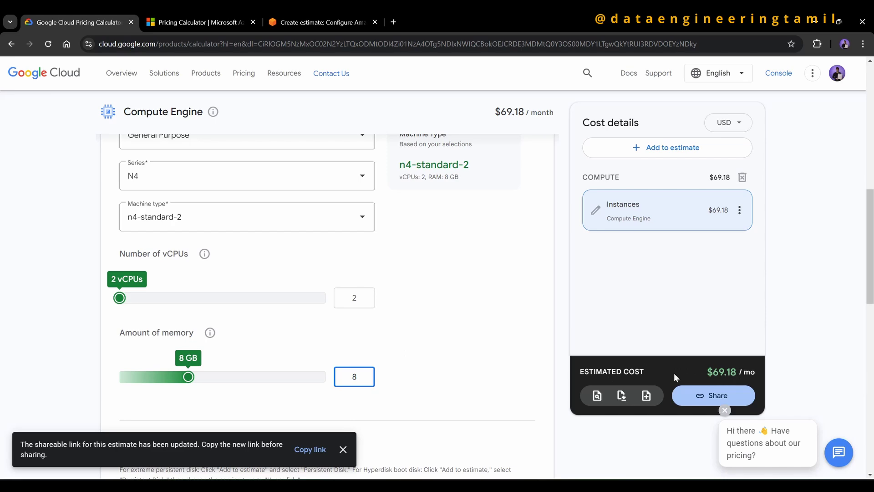
Add an Azure Linux D2s v5 VM (2 vCPUs, 8 GB) at $70.08/month, then return to Google Cloud
click(229, 22)
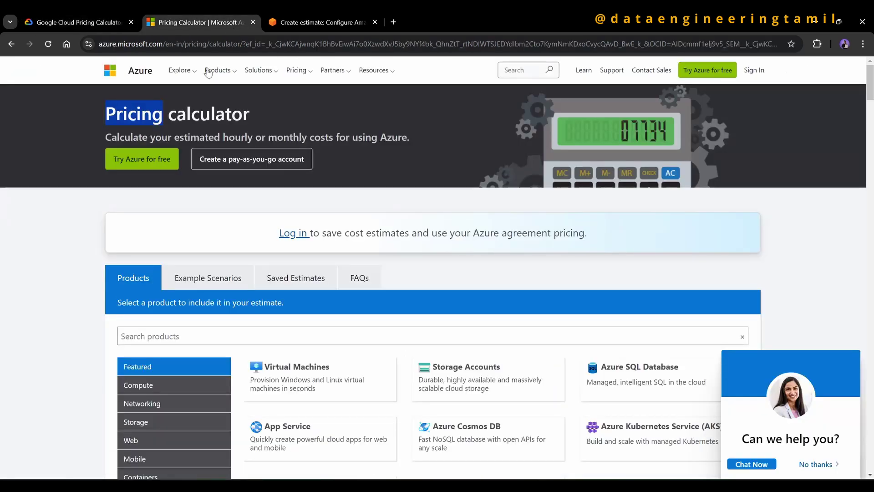
scroll(144, 237, down, 3)
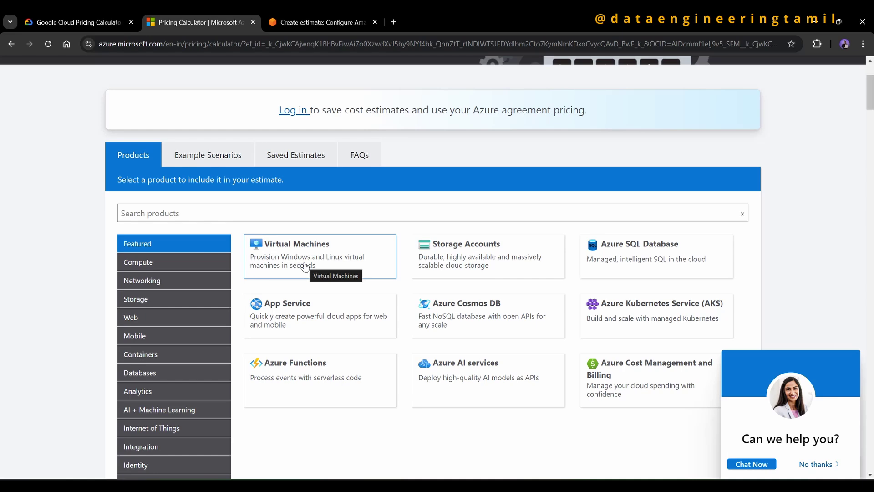
click(305, 266)
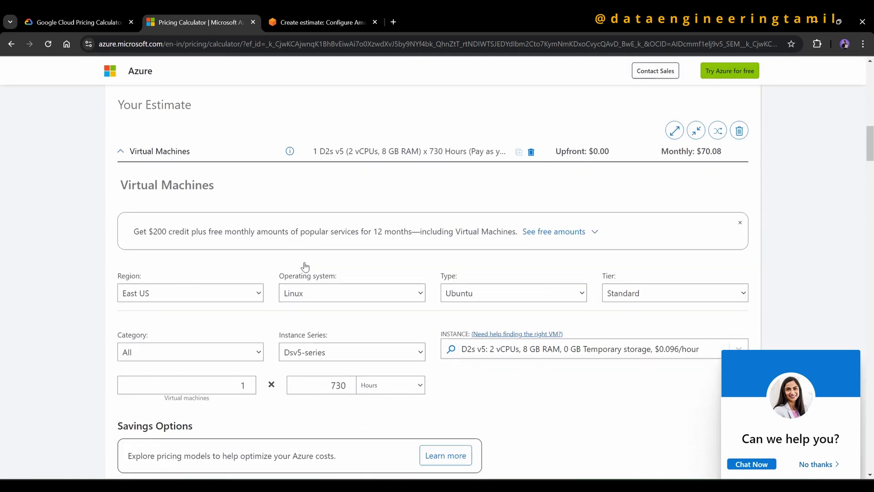
scroll(304, 266, down, 2)
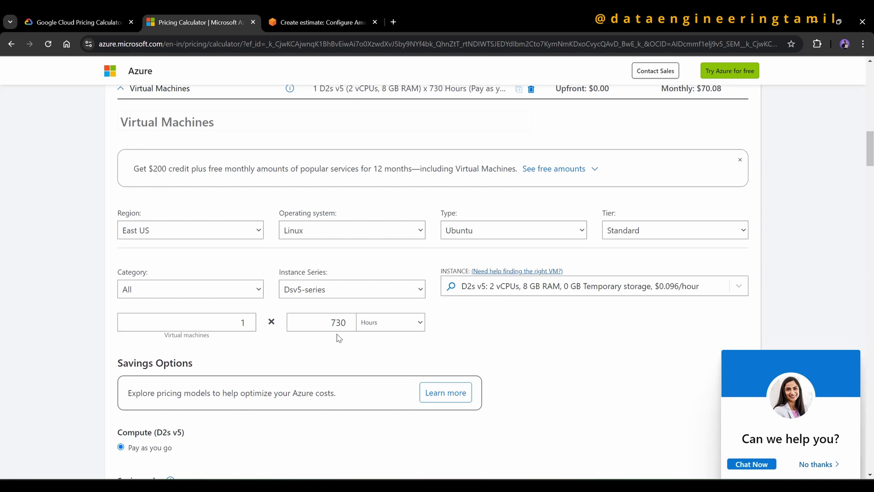
scroll(339, 337, down, 1)
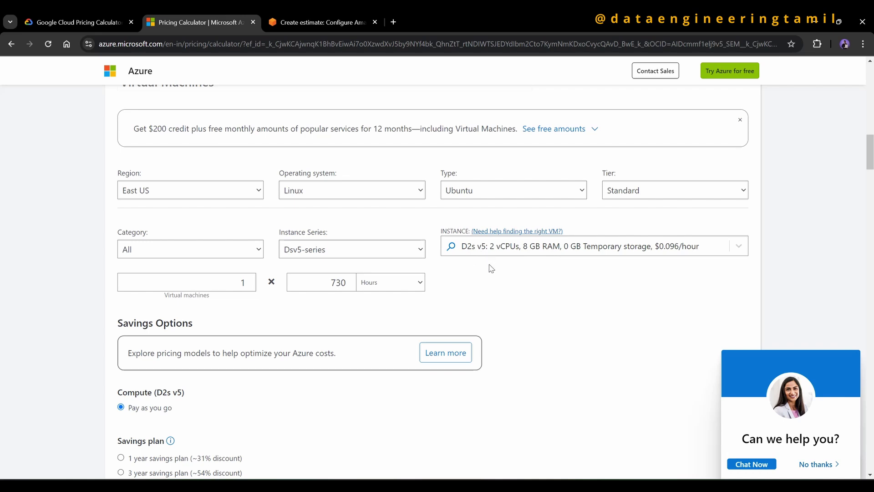
scroll(491, 268, down, 6)
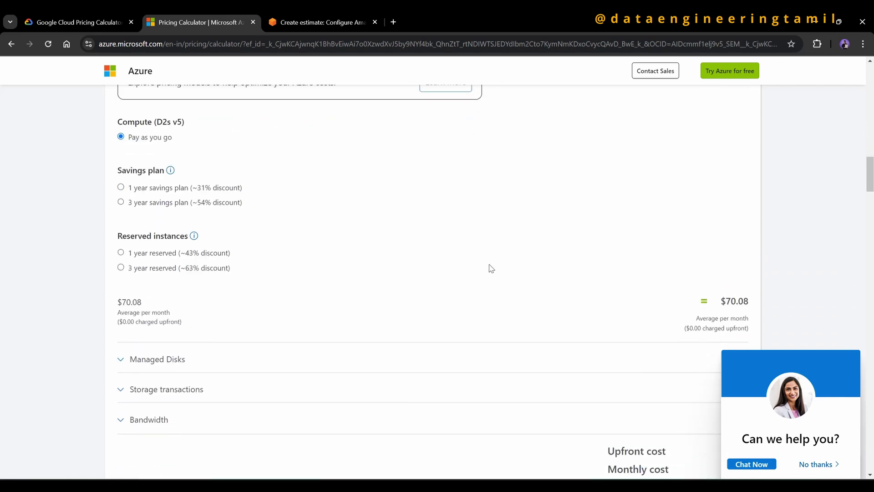
scroll(311, 241, down, 1)
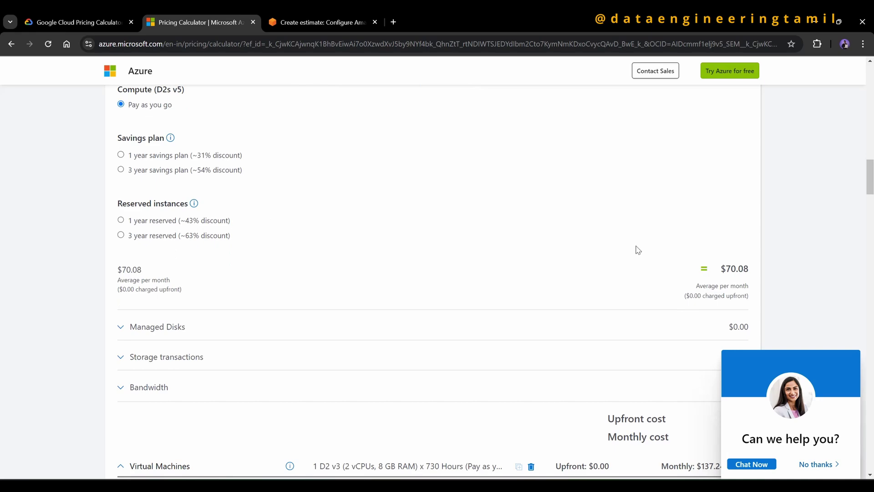
click(100, 12)
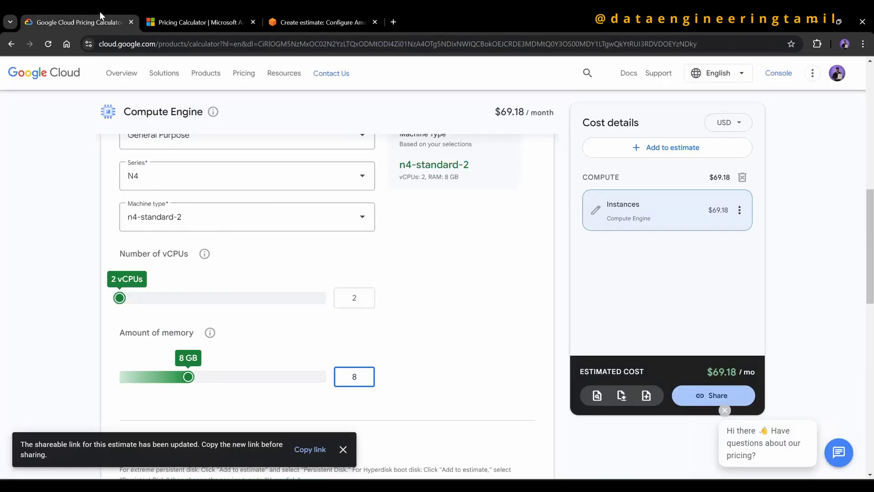
Set the AWS m4.large Linux instance to On-Demand ($73.00/month), then return to the Google Cloud estimate
click(303, 14)
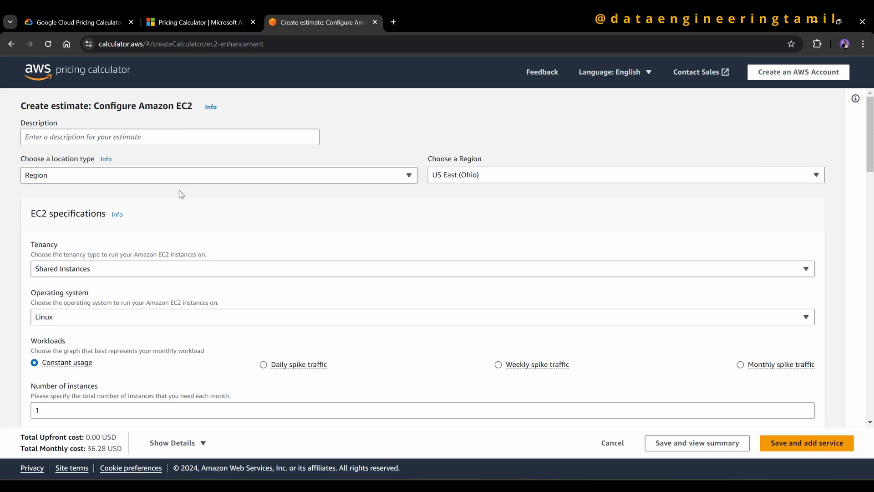
scroll(180, 194, down, 2)
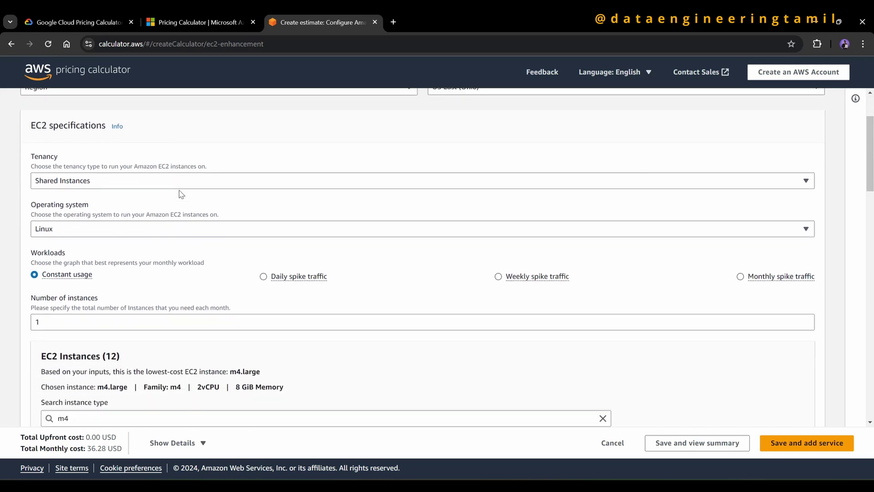
scroll(126, 238, down, 3)
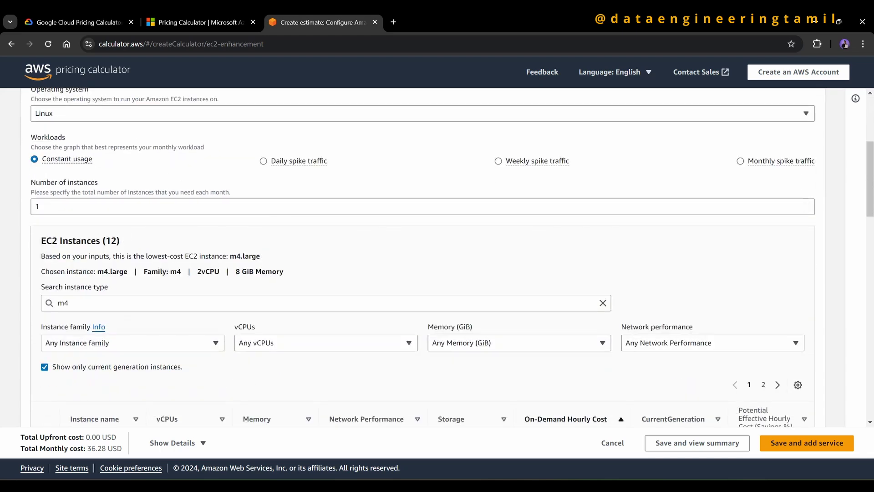
scroll(129, 261, down, 4)
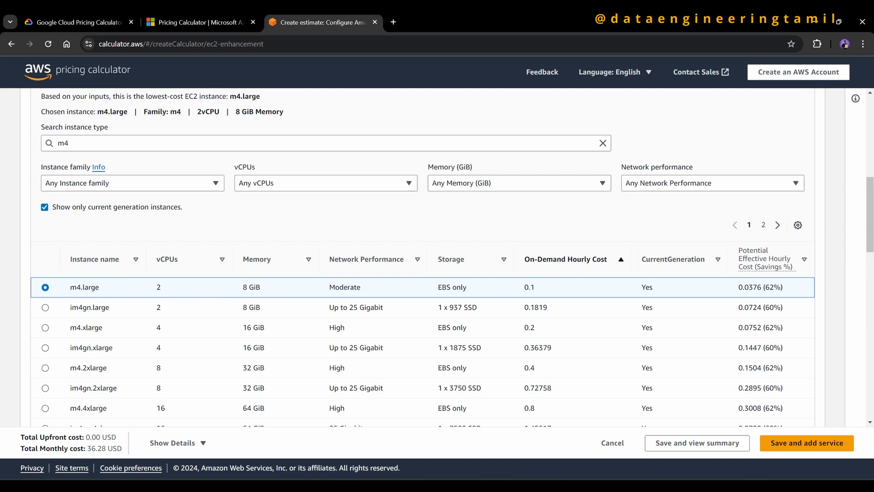
scroll(101, 314, down, 1)
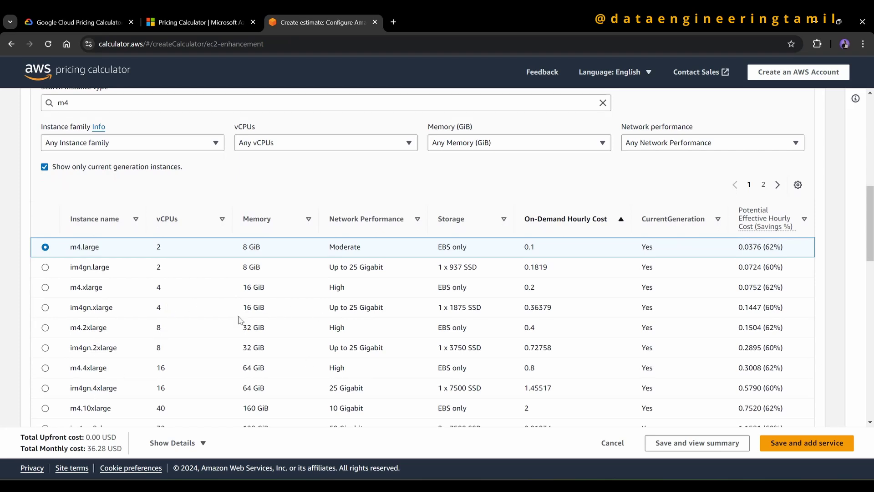
scroll(270, 253, down, 6)
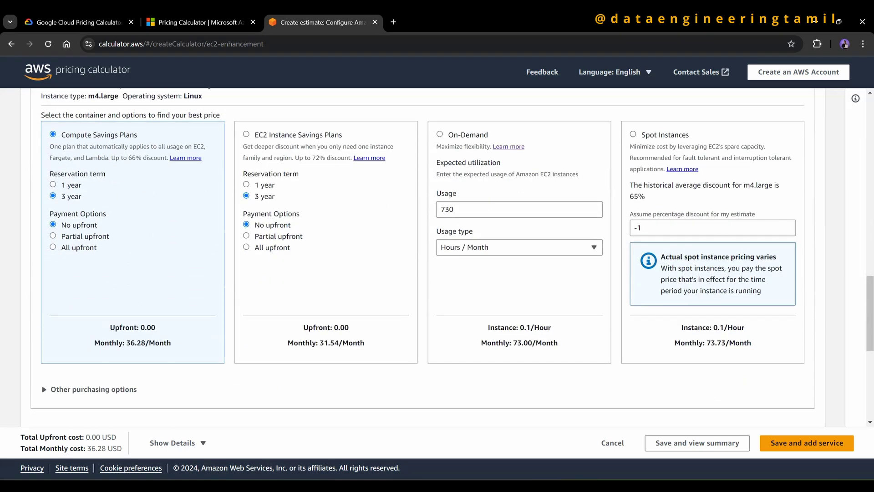
click(440, 136)
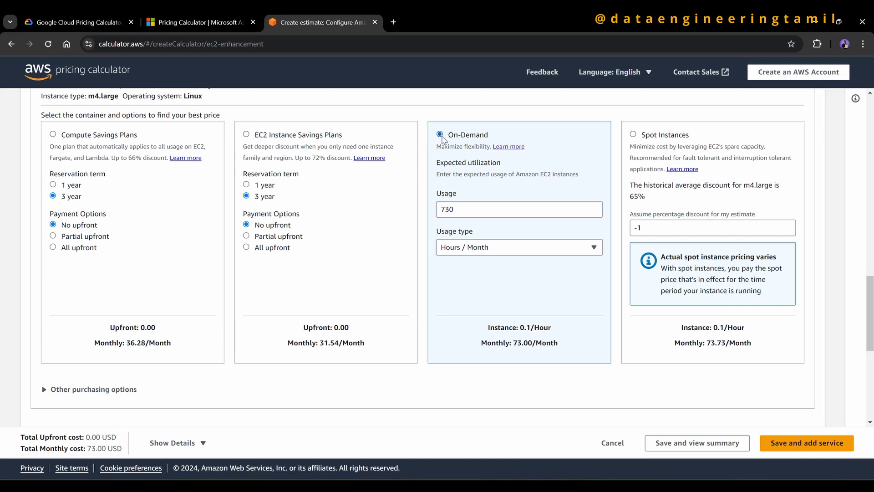
scroll(442, 139, down, 4)
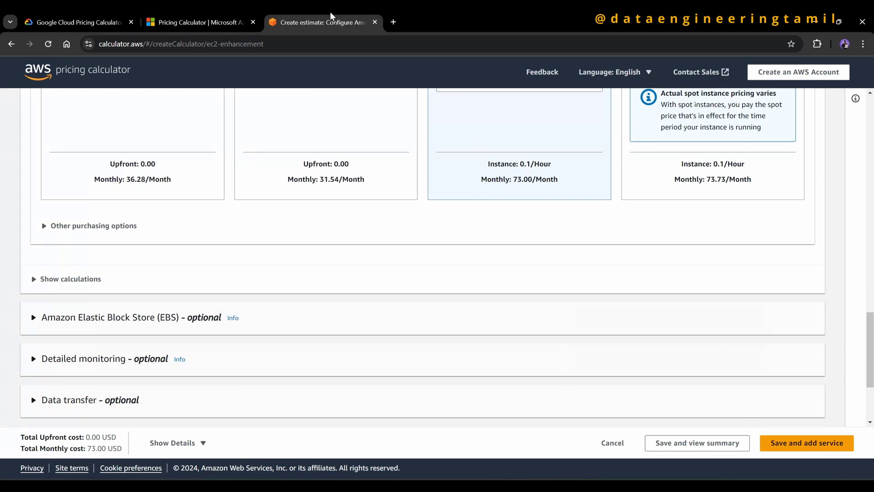
click(229, 18)
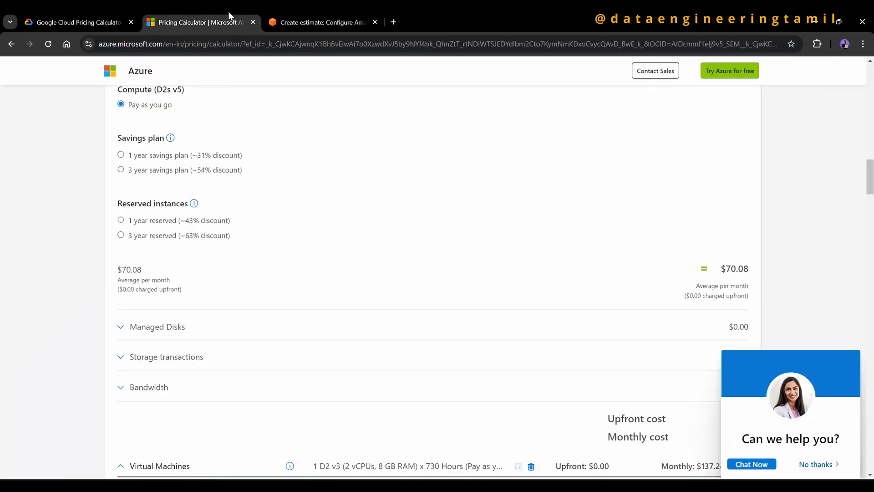
click(108, 13)
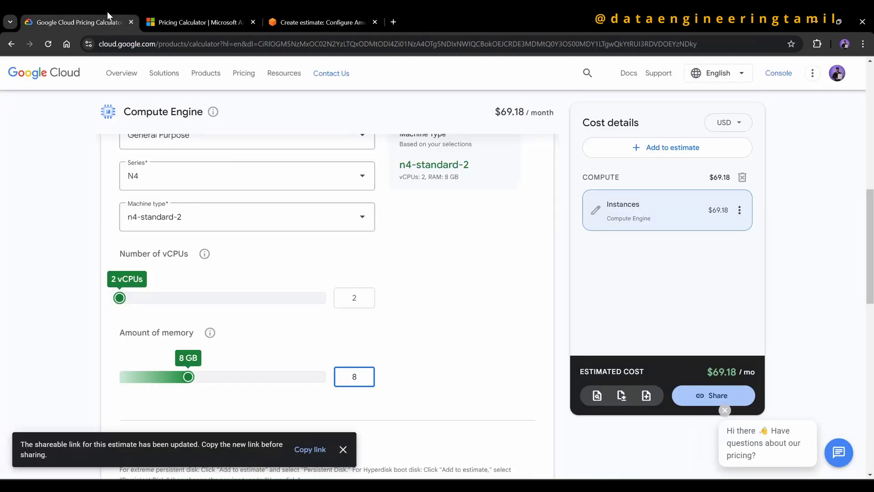